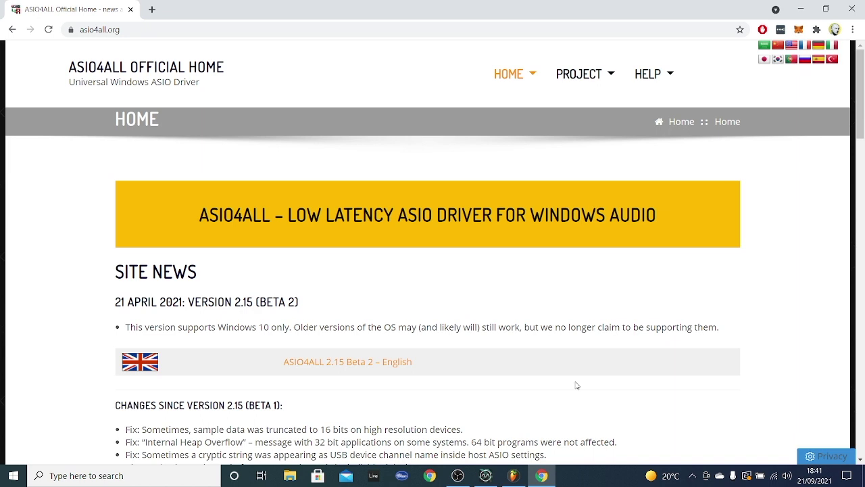
- Minimise Chrome's ASIO4ALL homepage so the desktop and Dubler 2 are visible
click(544, 471)
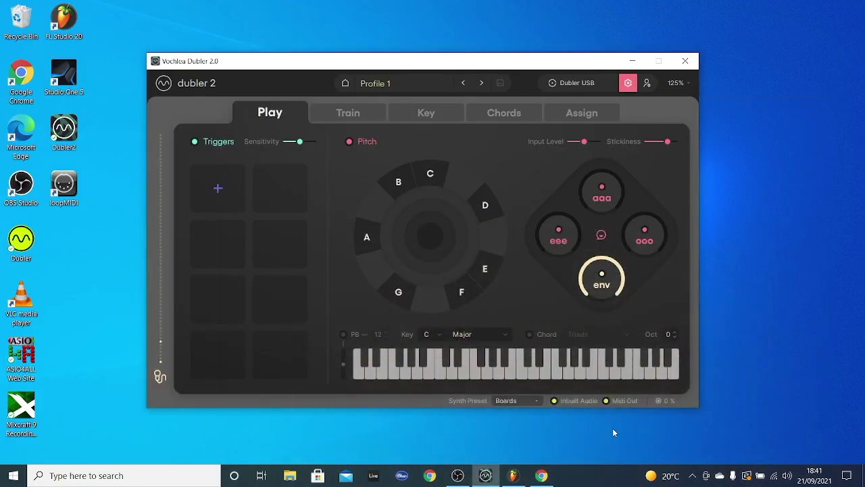
- Launch the ASIO4ALL v2.15 control panel from the hidden system tray icons
click(692, 475)
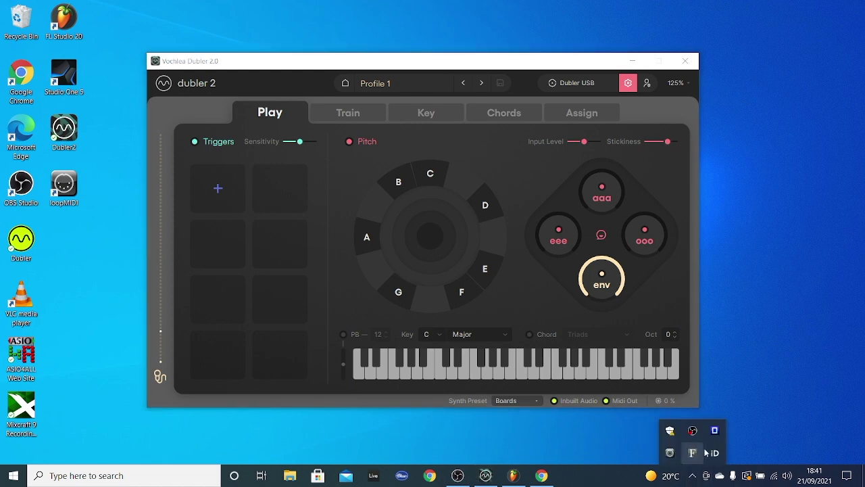
click(715, 430)
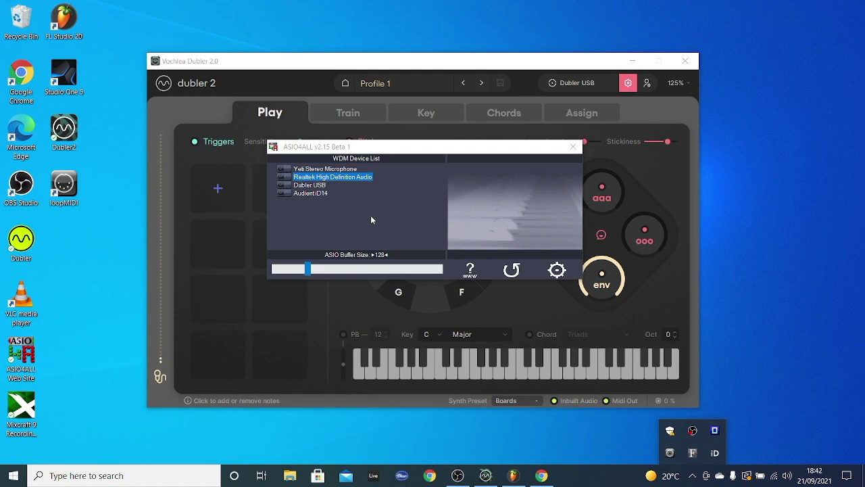
- Switch ASIO4ALL to its advanced view to review latency and device options
click(557, 269)
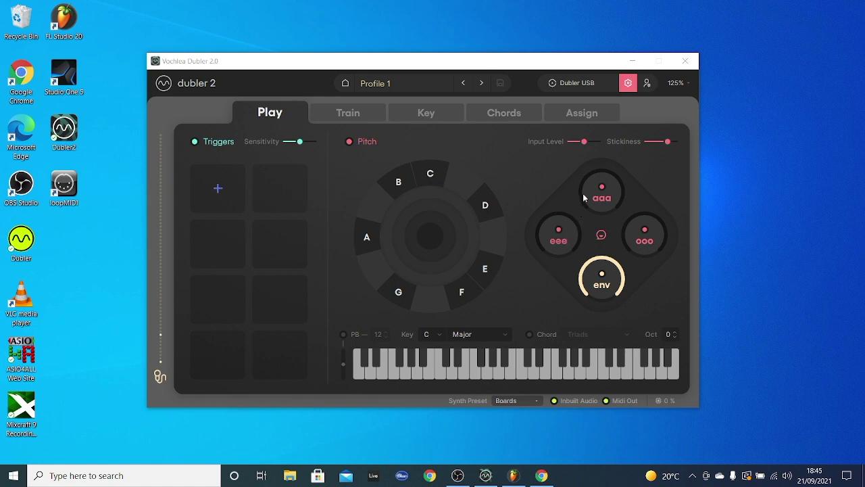
- Select ASIO4ALL v2 as Dubler 2's audio device at 44100 Hz, 128 buffer
click(628, 83)
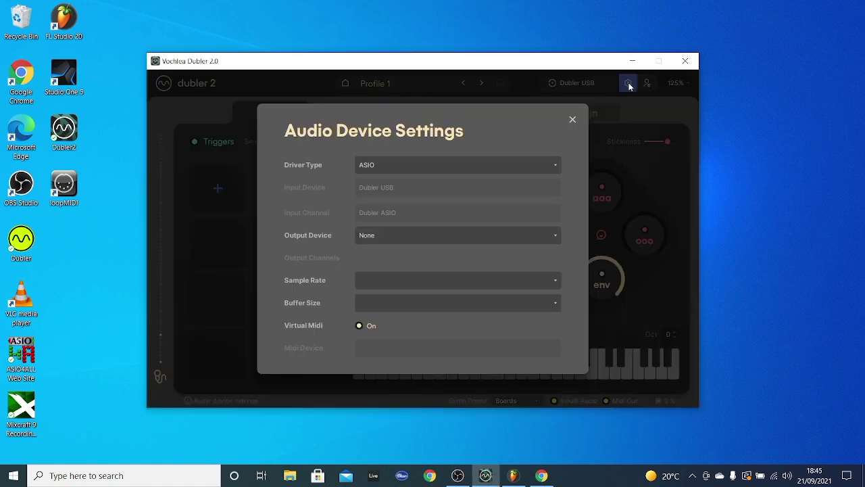
click(537, 233)
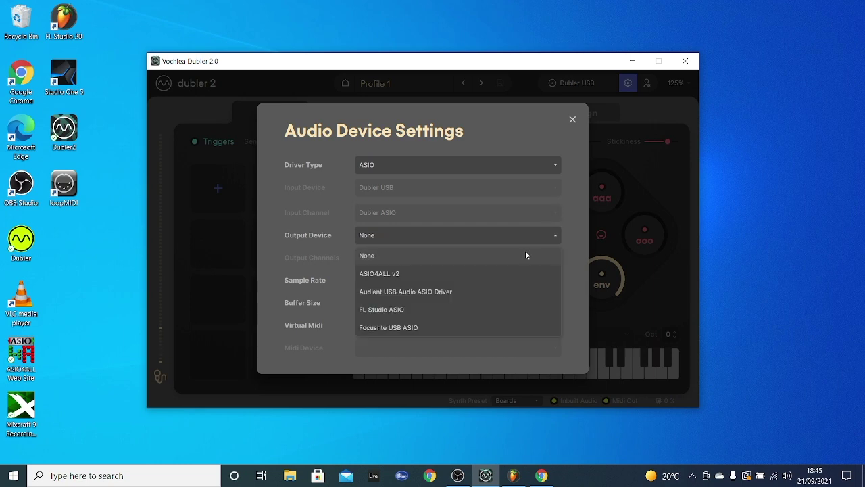
click(524, 254)
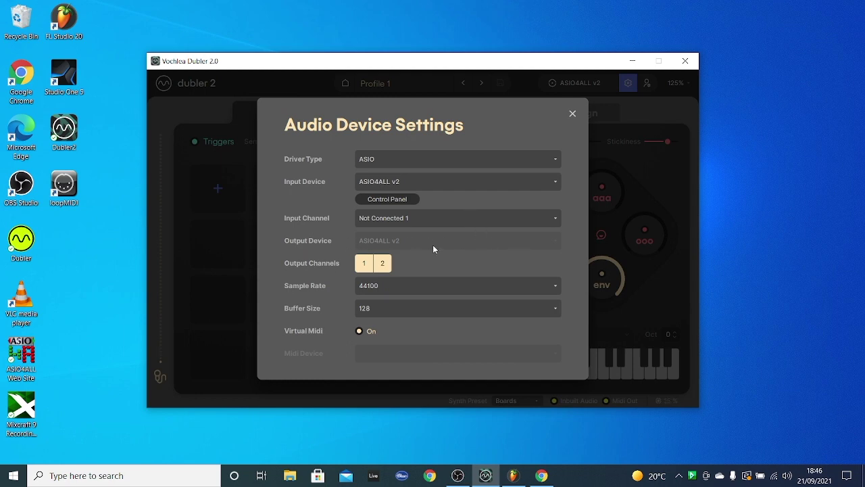
click(400, 200)
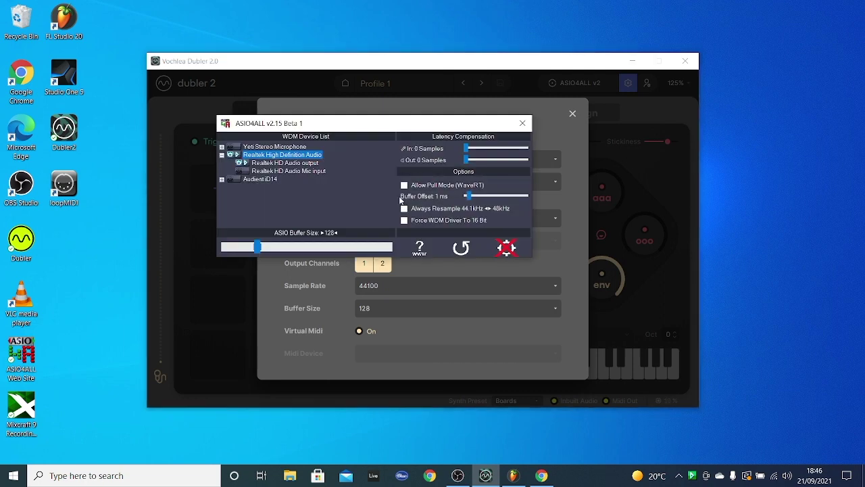
- Turn off the Realtek HD Audio output in ASIO4ALL, then close its panel
click(231, 155)
click(507, 247)
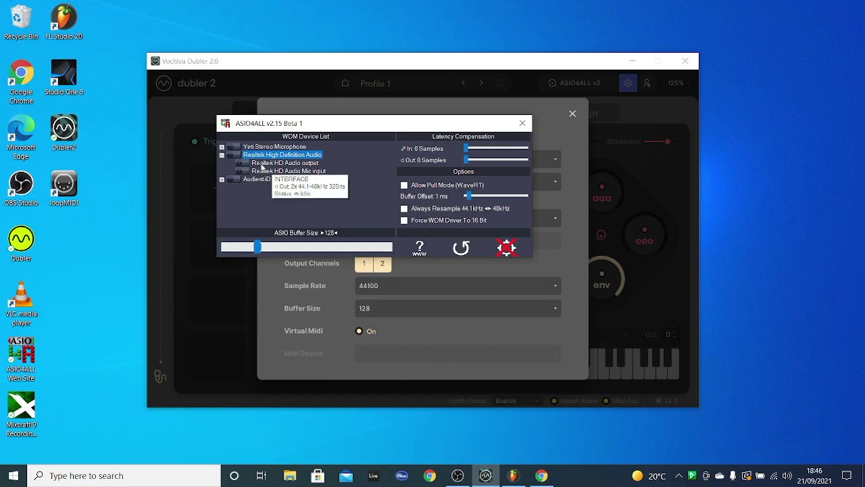
click(522, 122)
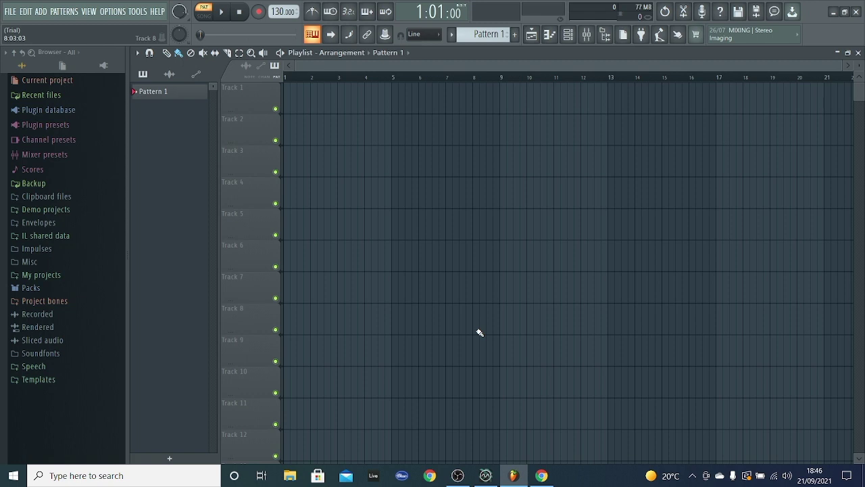
- Choose ASIO4ALL v2 as the device in FL Studio's audio settings
click(113, 11)
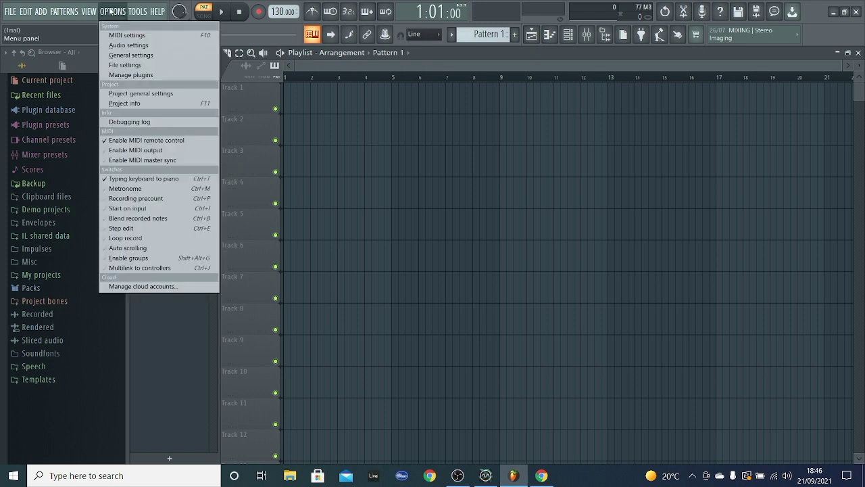
click(123, 44)
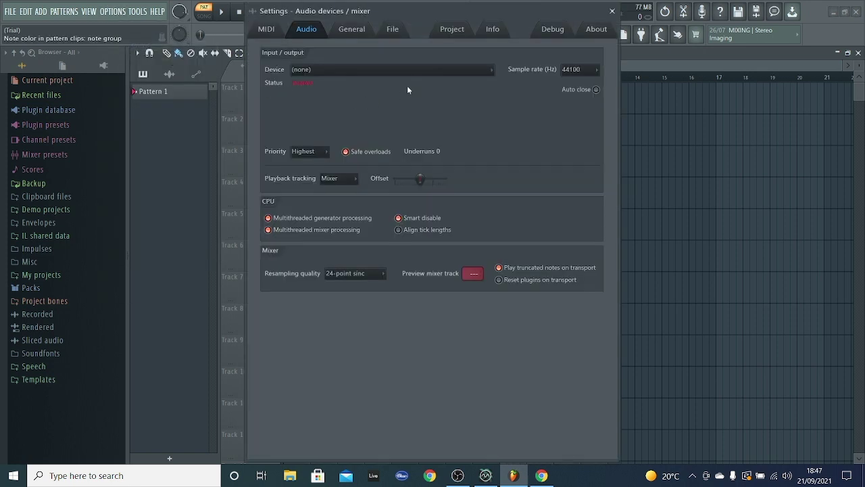
click(409, 69)
click(420, 148)
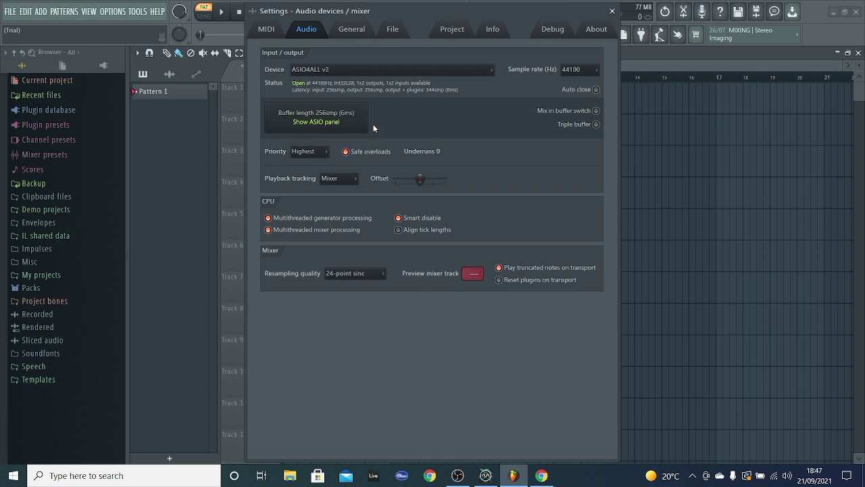
click(337, 123)
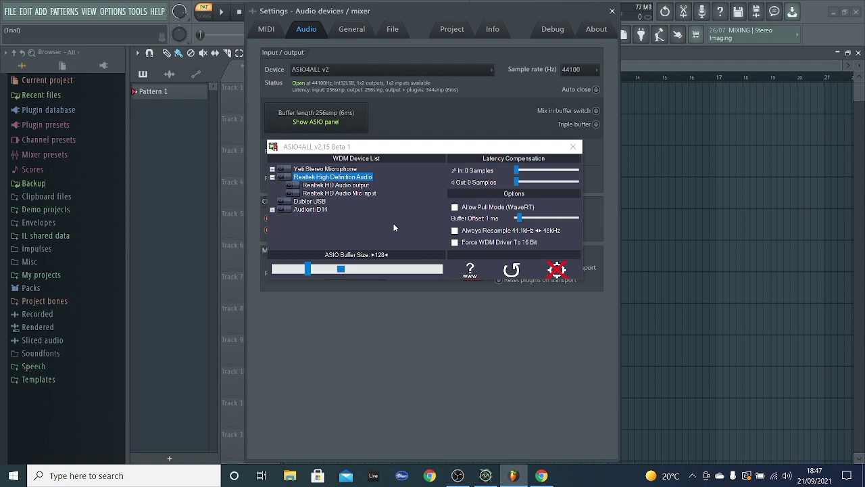
- Enable Realtek HD Audio output in ASIO4ALL and confirm the 128-sample buffer
click(289, 186)
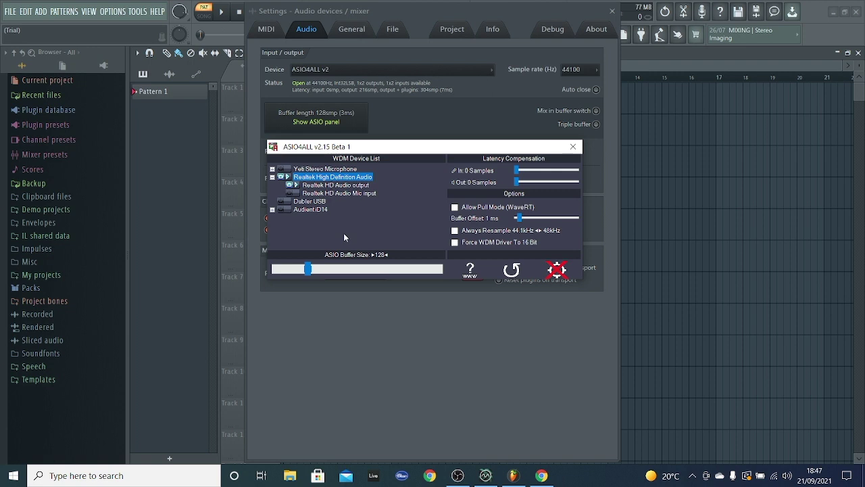
click(307, 269)
mouse_move(308, 269)
mouse_down()
mouse_move(358, 269)
mouse_move(312, 269)
mouse_up()
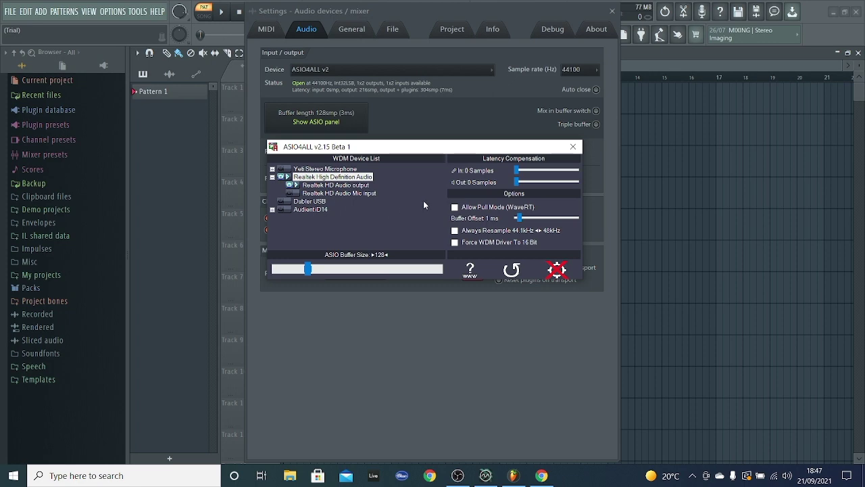
click(572, 146)
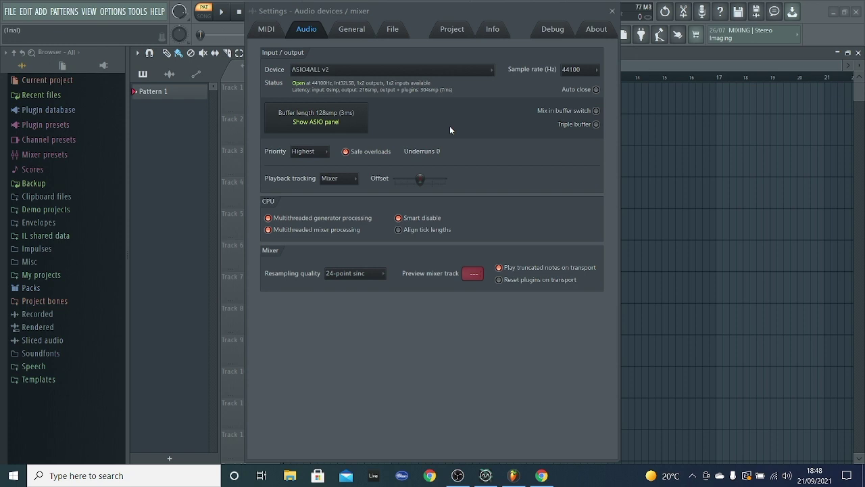
click(457, 69)
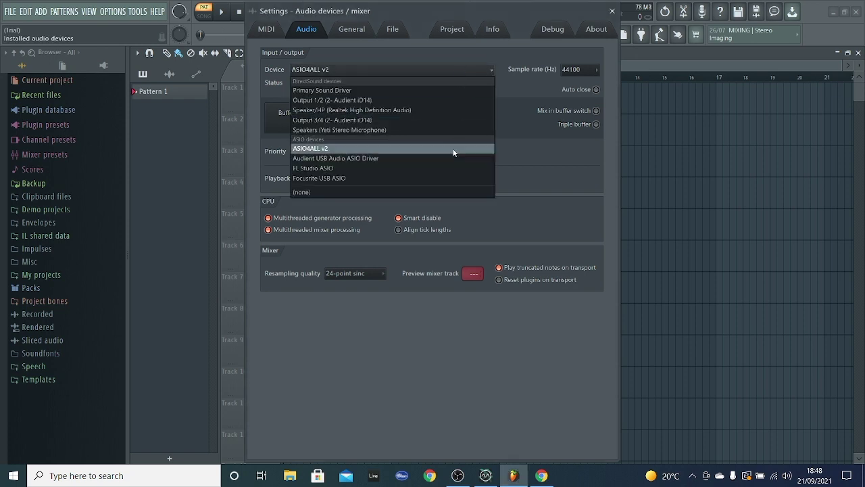
click(446, 192)
click(443, 69)
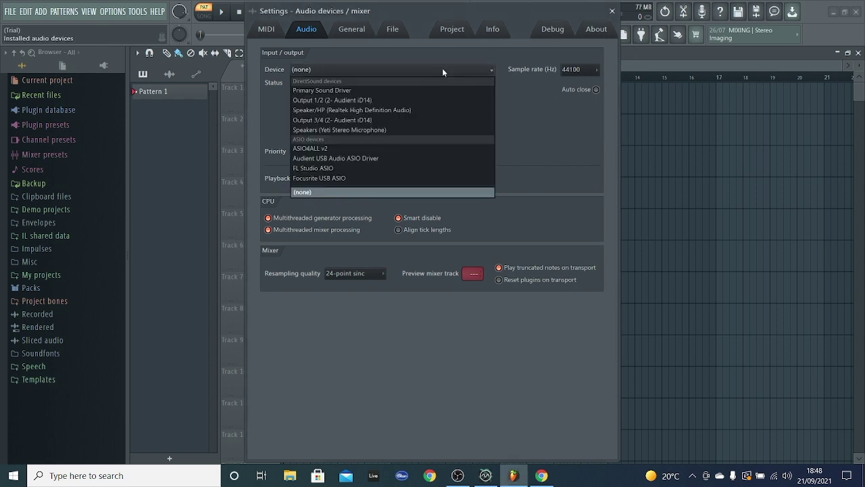
click(448, 149)
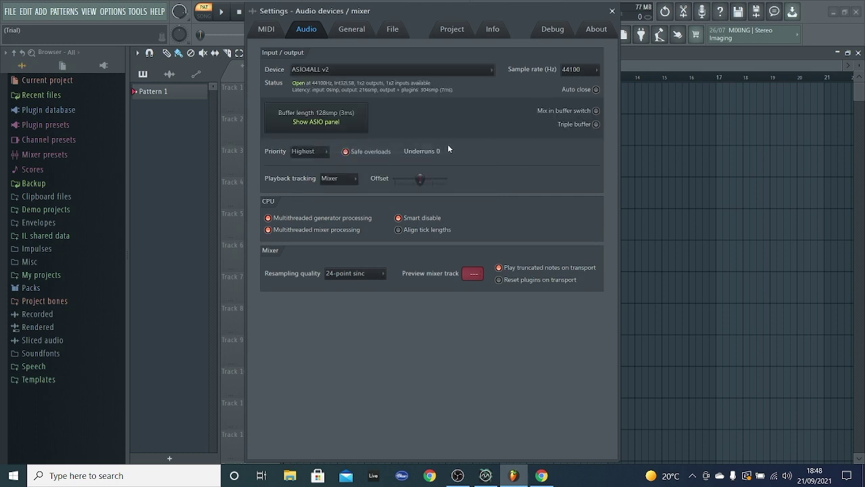
click(356, 123)
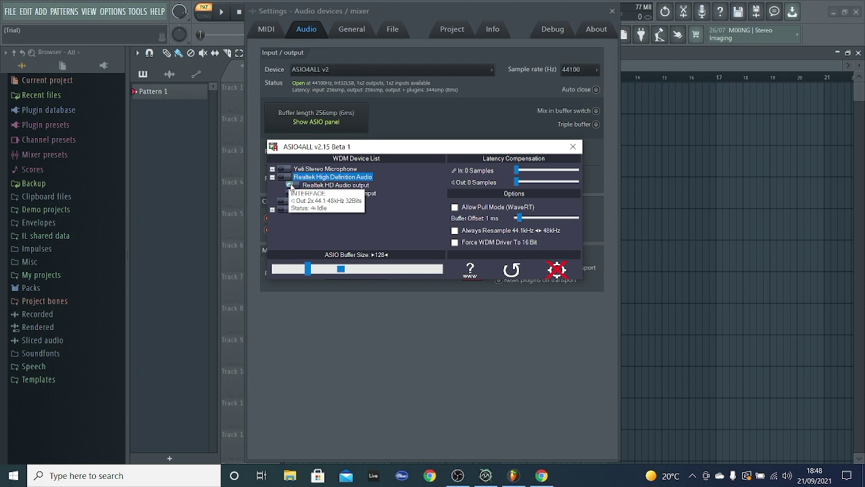
click(573, 146)
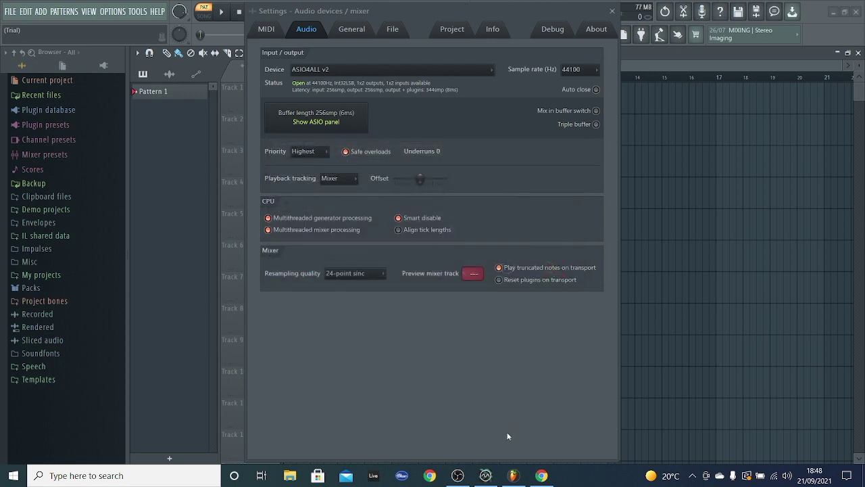
click(485, 475)
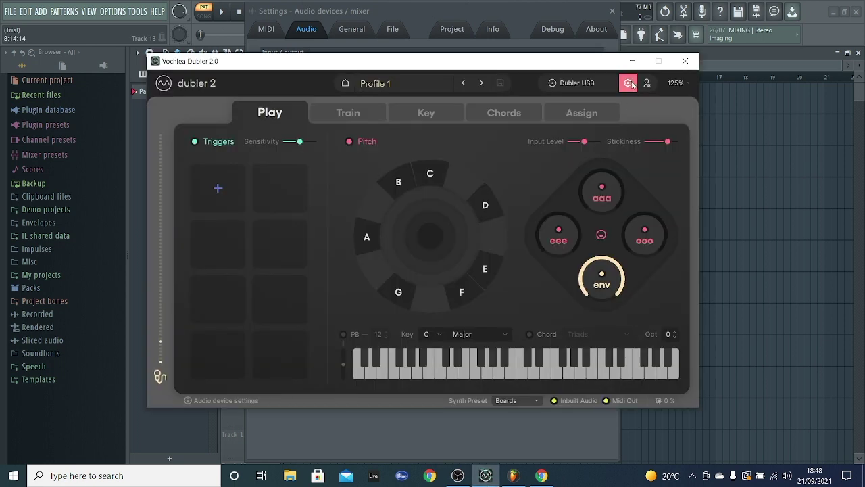
- Make ASIO4ALL v2 Dubler 2's output device with Realtek HD Audio enabled in its panel
click(629, 83)
click(505, 236)
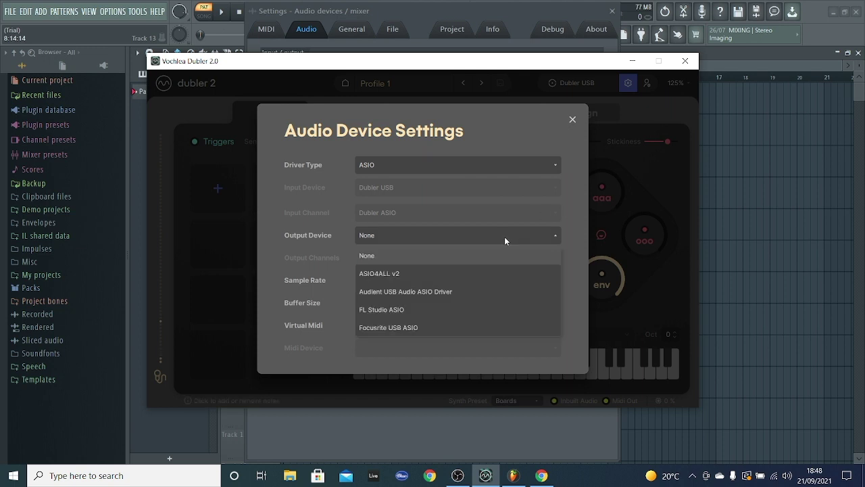
click(493, 273)
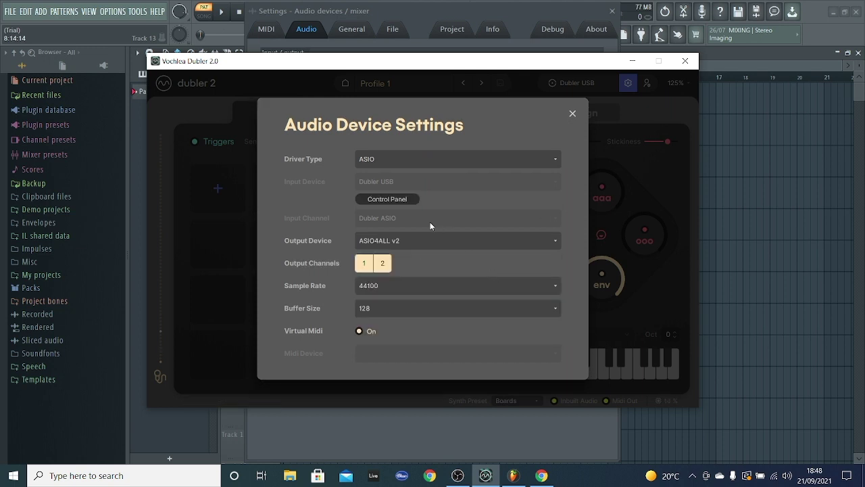
click(400, 199)
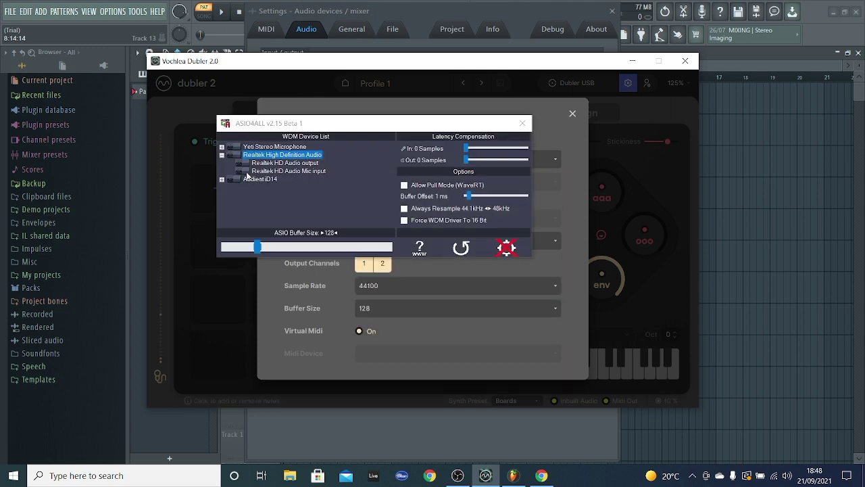
click(231, 155)
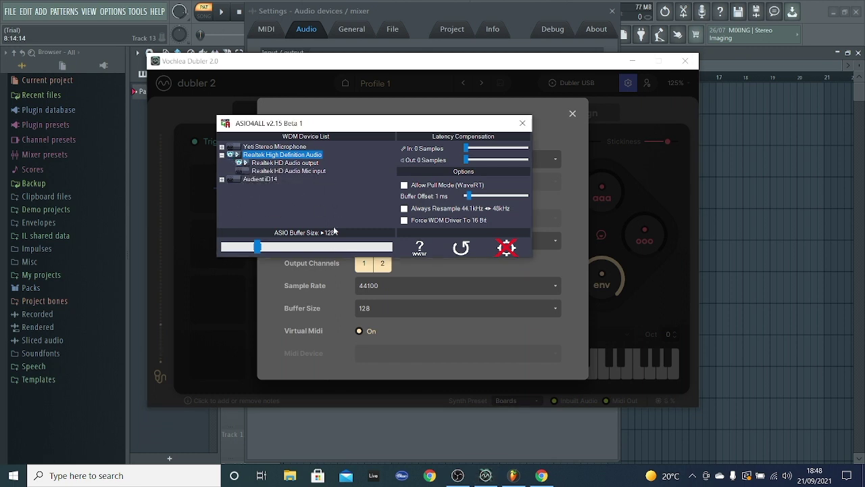
click(522, 123)
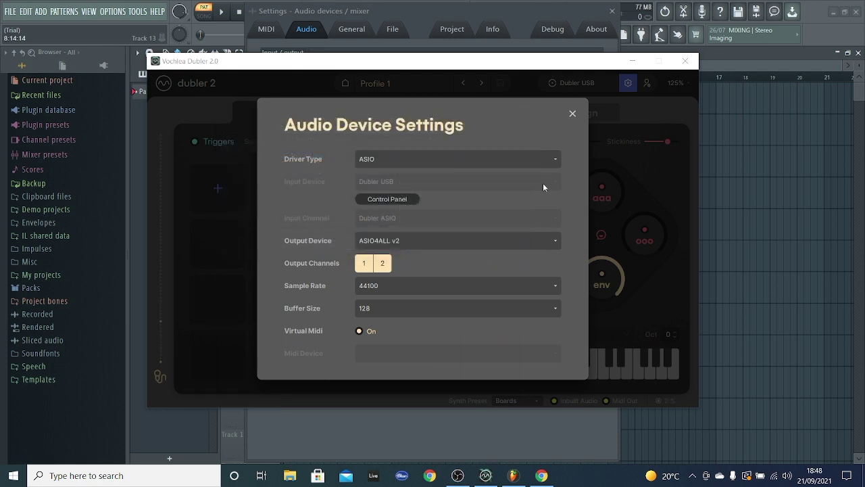